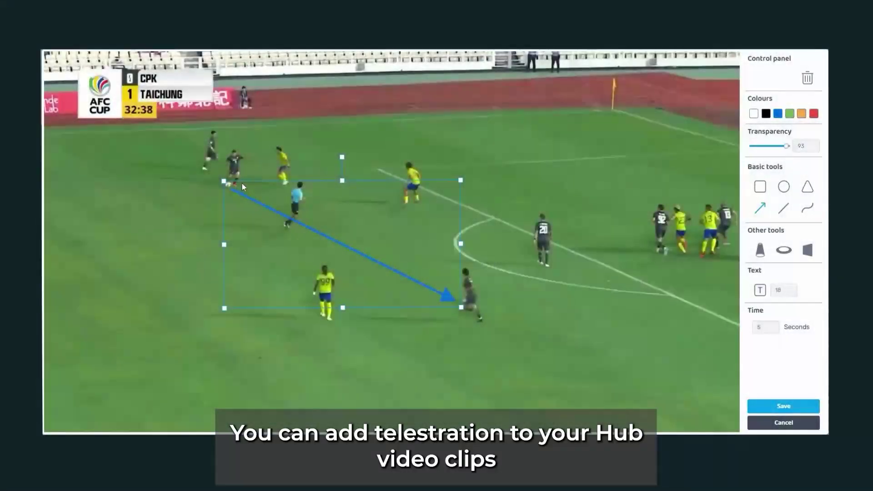
- Draw pass arrows to the far wing and to player 20, plus a wall over the ball carrier
mouse_move(238, 181)
left_mouse_down()
mouse_move(498, 136)
mouse_move(489, 142)
left_mouse_up()
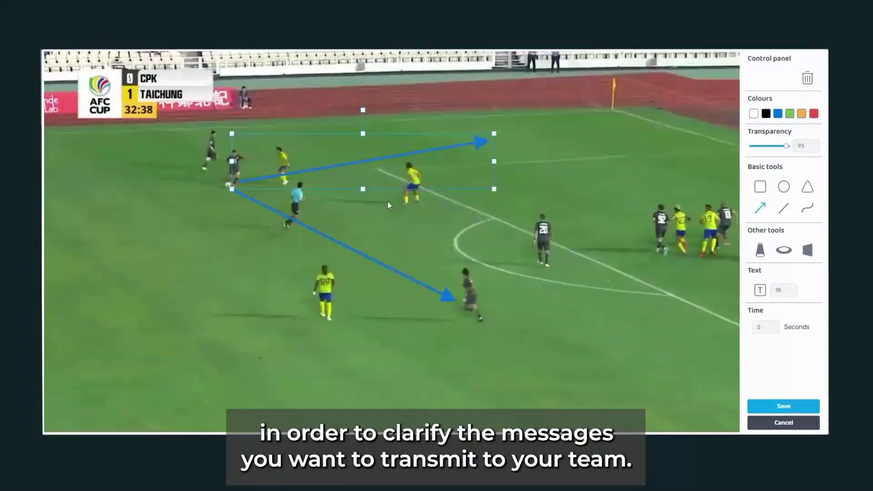
left_click_drag(241, 183, 522, 252)
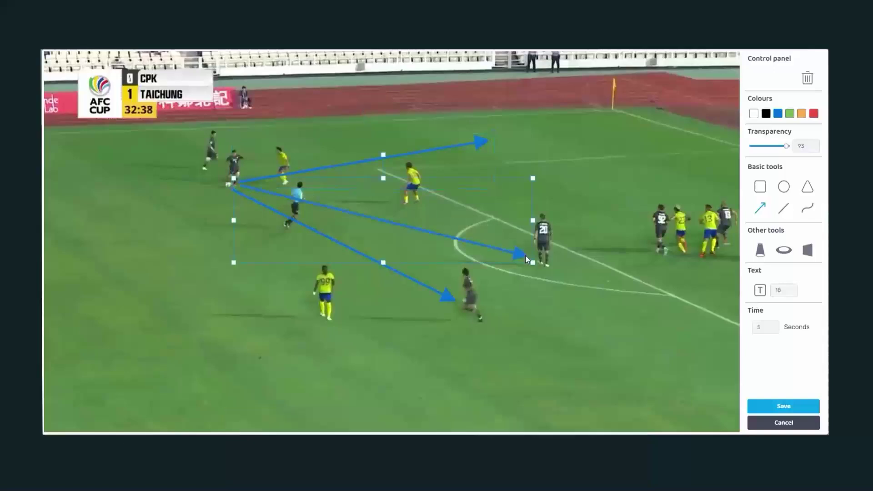
left_click_drag(214, 170, 249, 181)
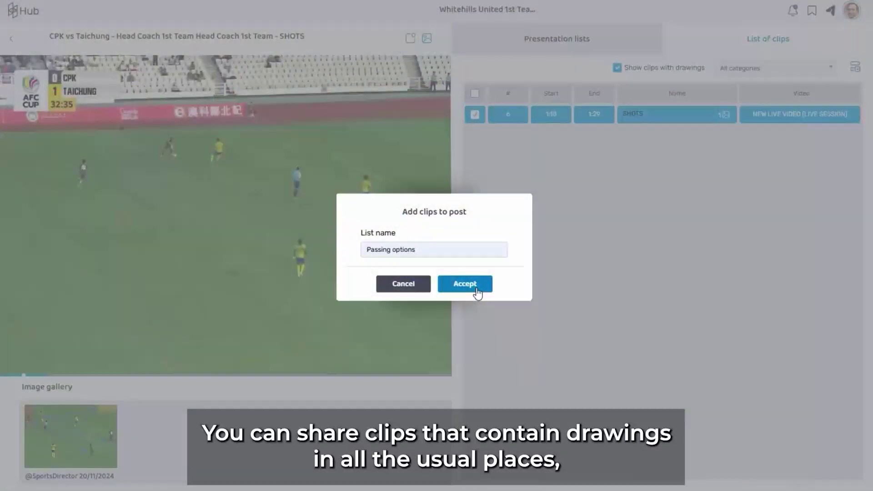
left_click(475, 292)
type("@Everyone Check out this video which shows different passing options.")
left_click(590, 345)
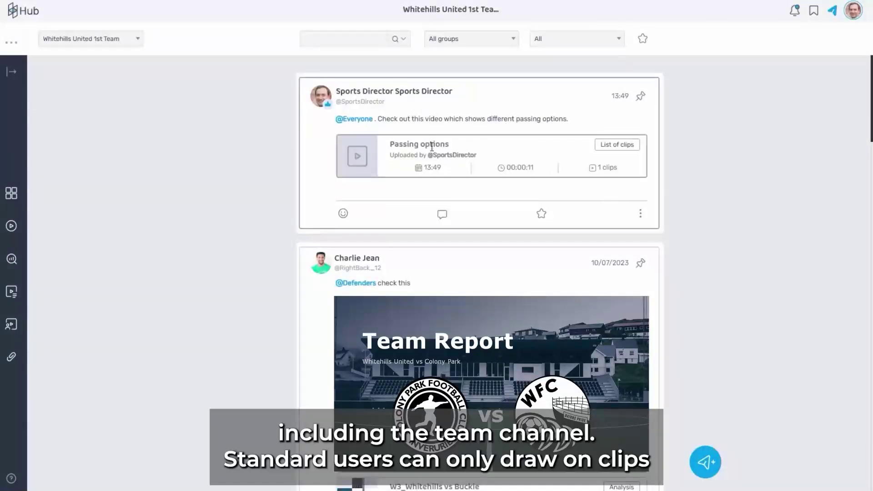
- Play the shared Passing options clip, then open the CPK vs Taichung presentation
left_click(432, 147)
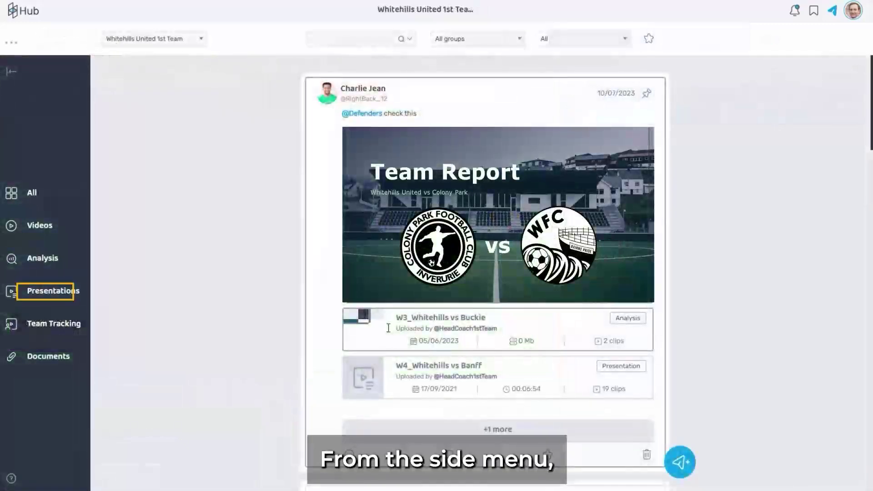
left_click(49, 297)
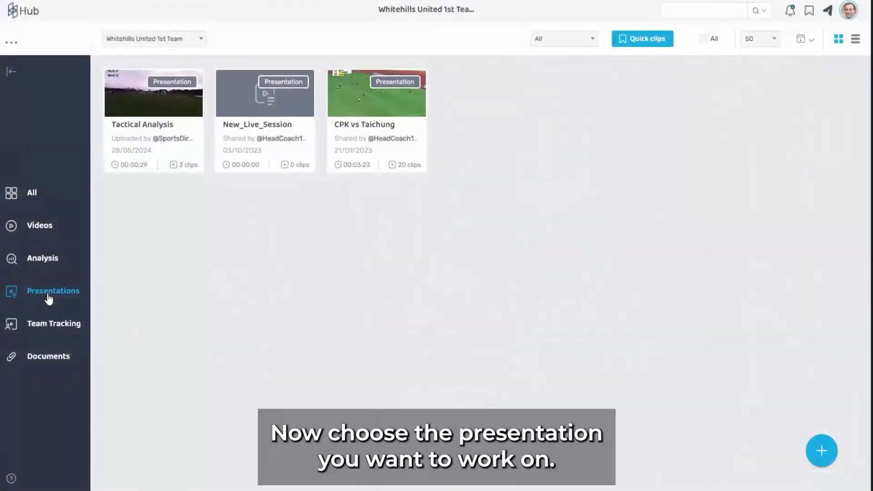
left_click(370, 127)
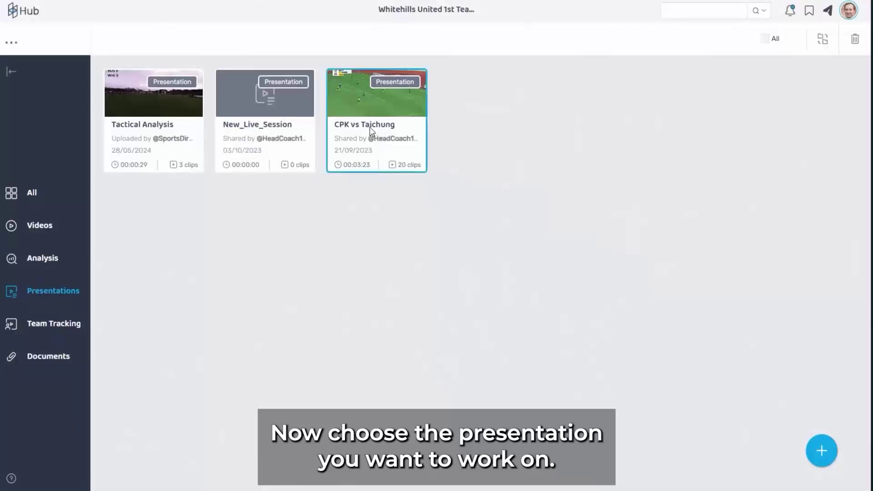
double_click(370, 127)
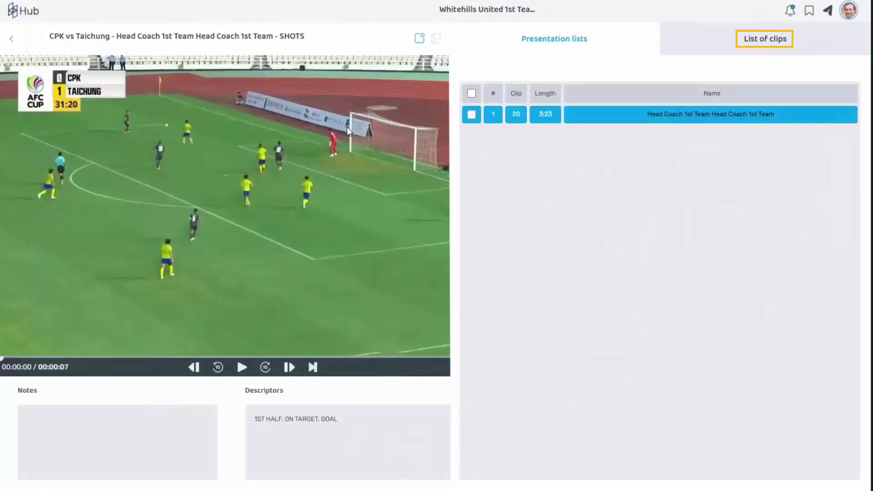
- Show the full list of clips and load clip 6, the 1:18–1:29 SHOTS clip
left_click(751, 44)
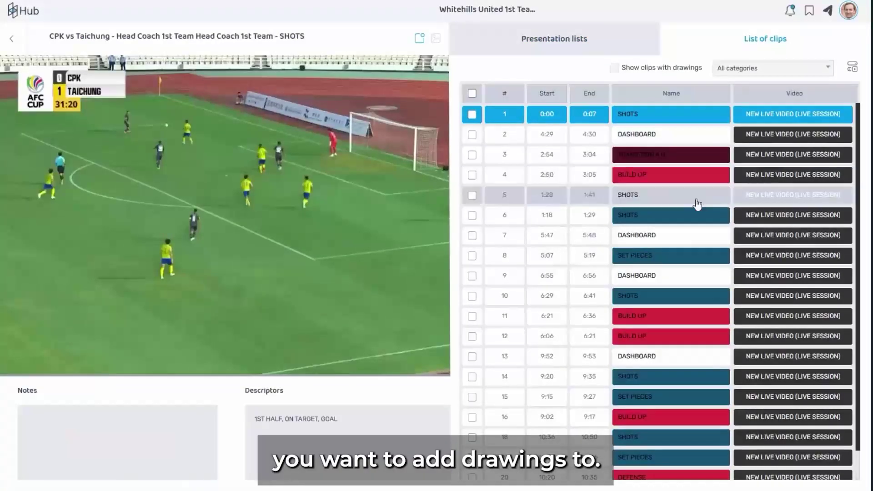
left_click(685, 223)
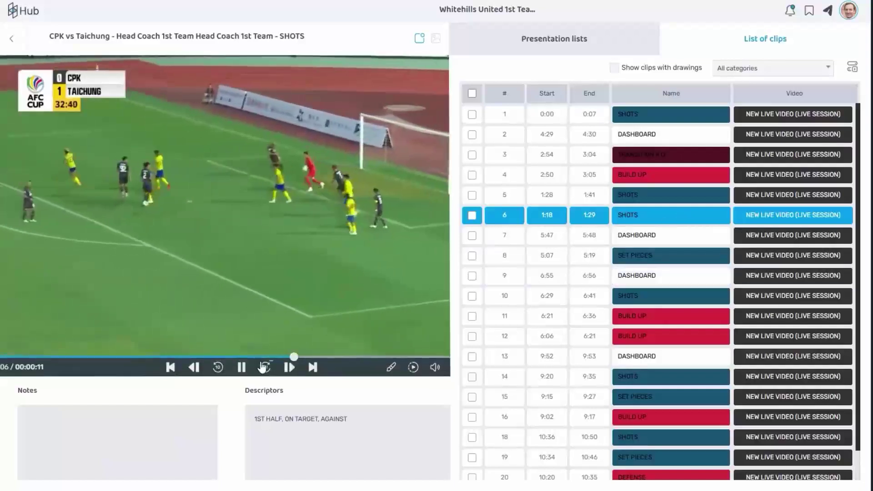
- Rewind and frame-step clip 6 to the 32:38 build-up frame, then open the drawing tools
left_click(242, 367)
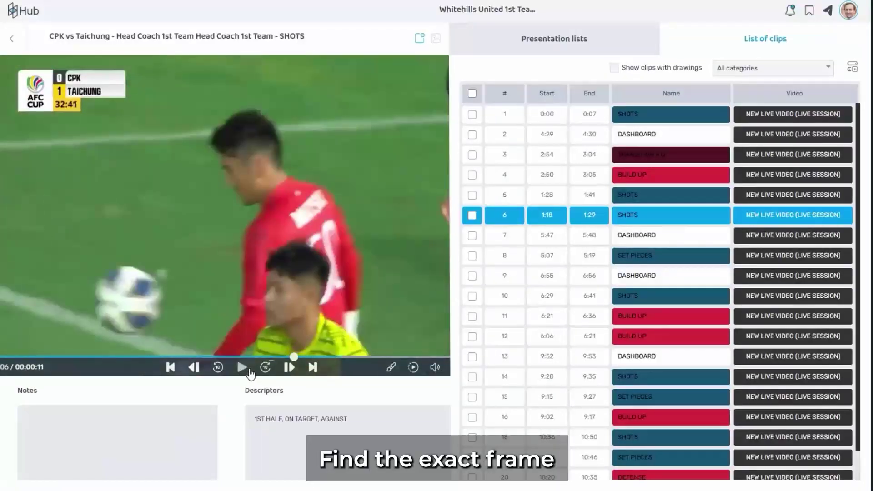
left_click(194, 366)
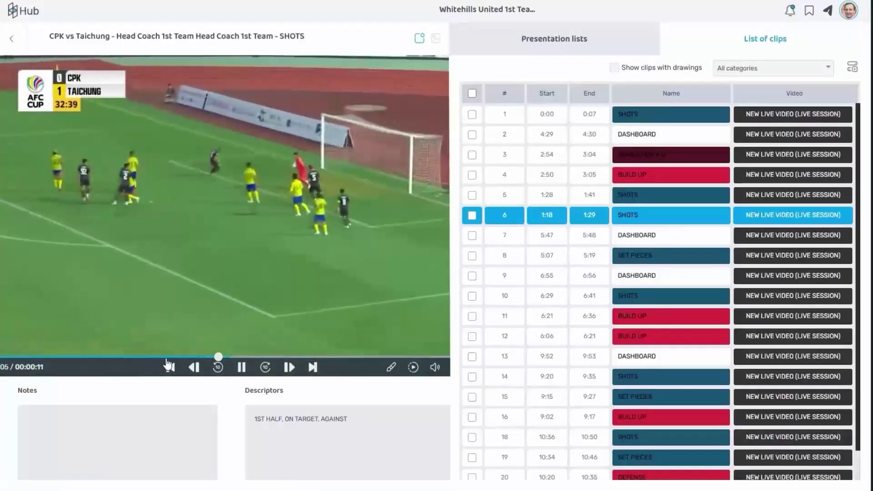
left_click(136, 357)
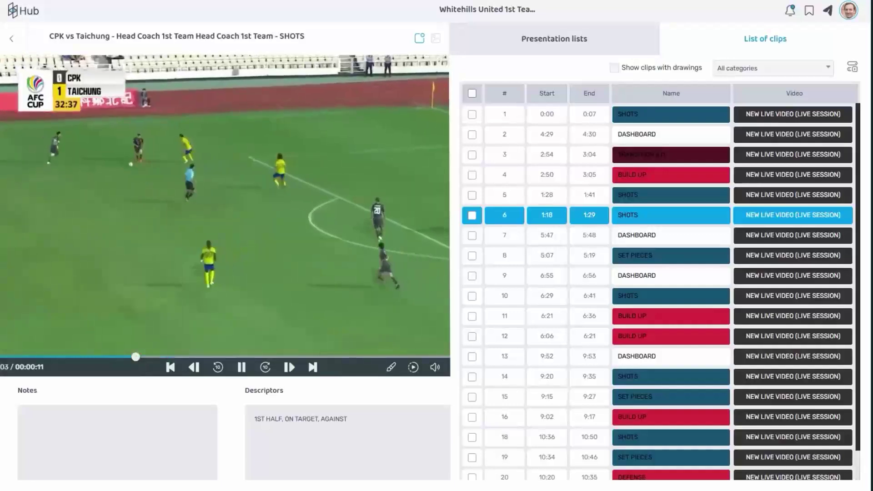
left_click(242, 367)
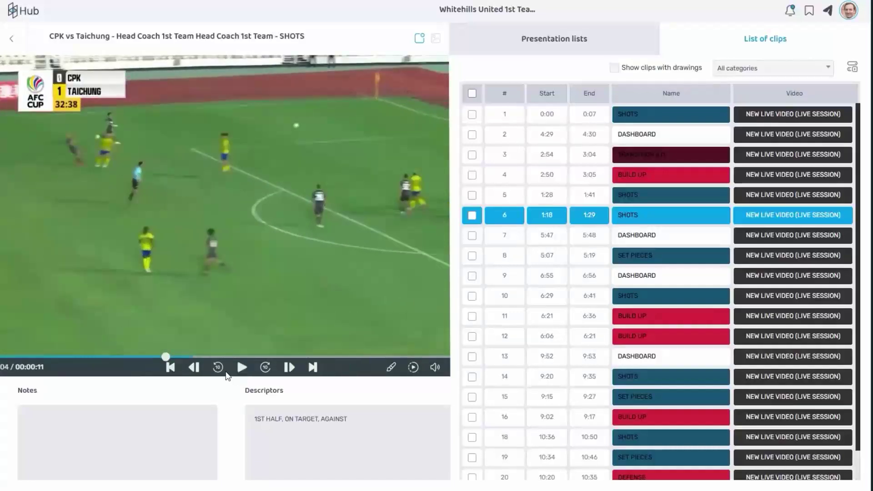
left_click(193, 367)
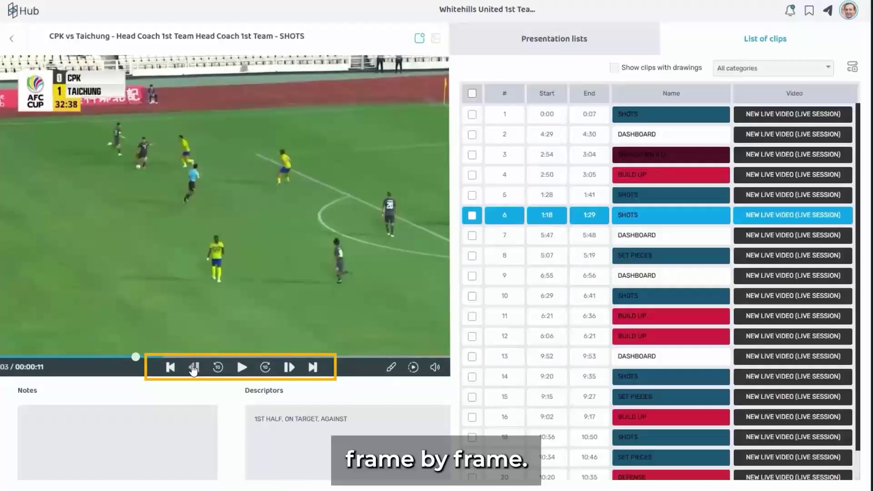
left_click(289, 368)
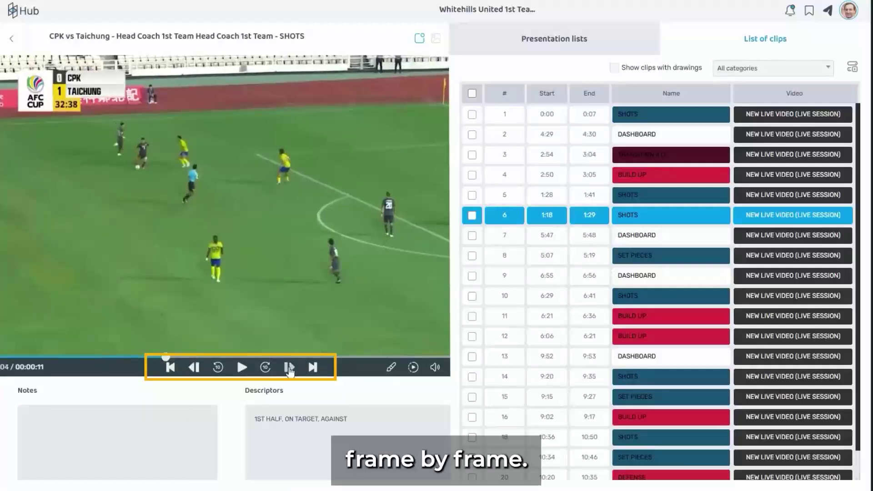
left_click(392, 369)
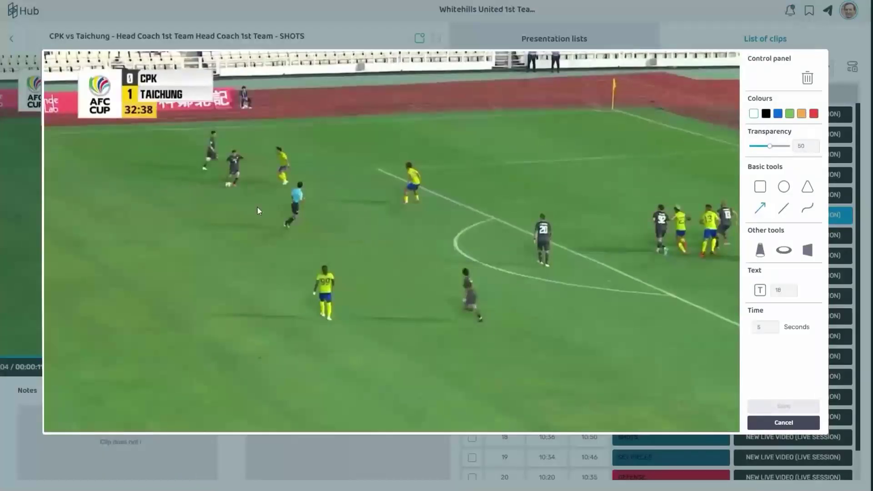
- Draw a ball-to-teammate arrow, try several colours, settle on blue, and set transparency to 93
left_click_drag(232, 185, 451, 293)
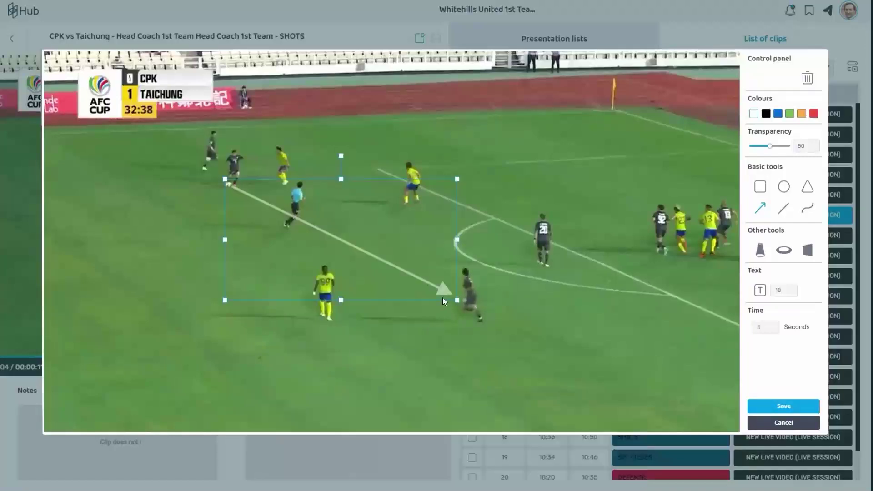
left_click(778, 114)
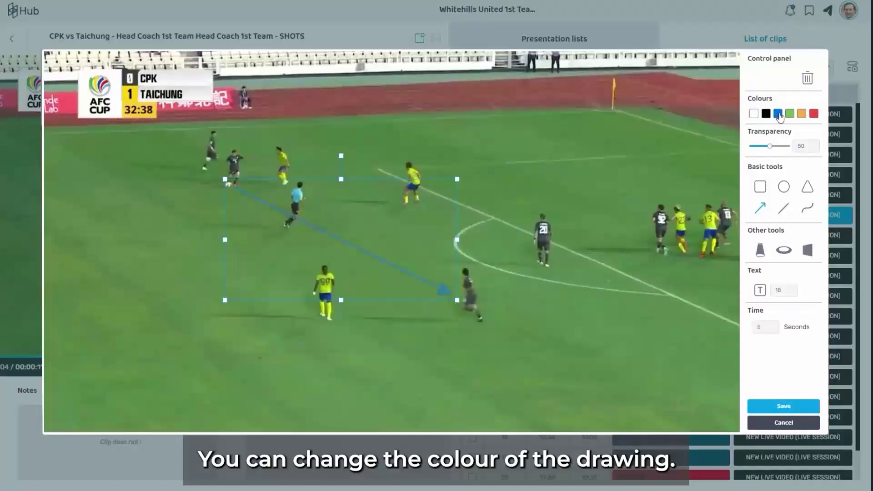
left_click(791, 115)
left_click(801, 114)
left_click(814, 114)
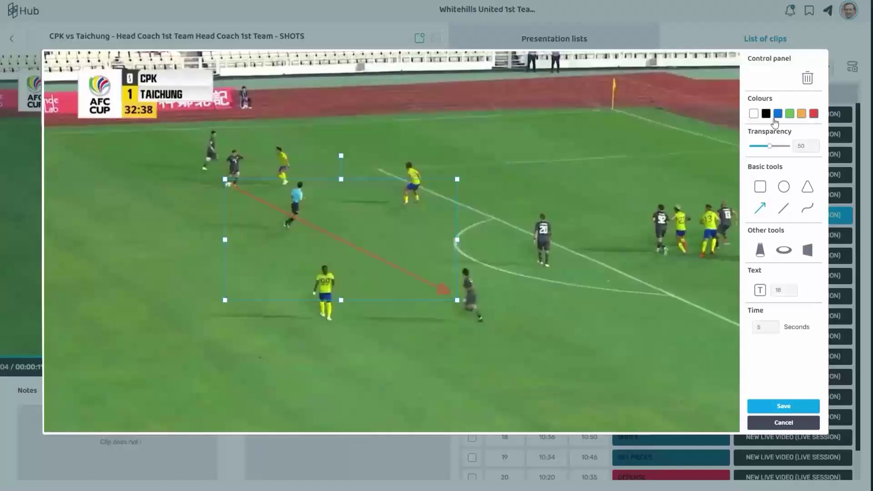
left_click(778, 115)
mouse_move(772, 151)
left_mouse_down()
mouse_move(781, 152)
mouse_move(762, 151)
mouse_move(787, 149)
left_mouse_up()
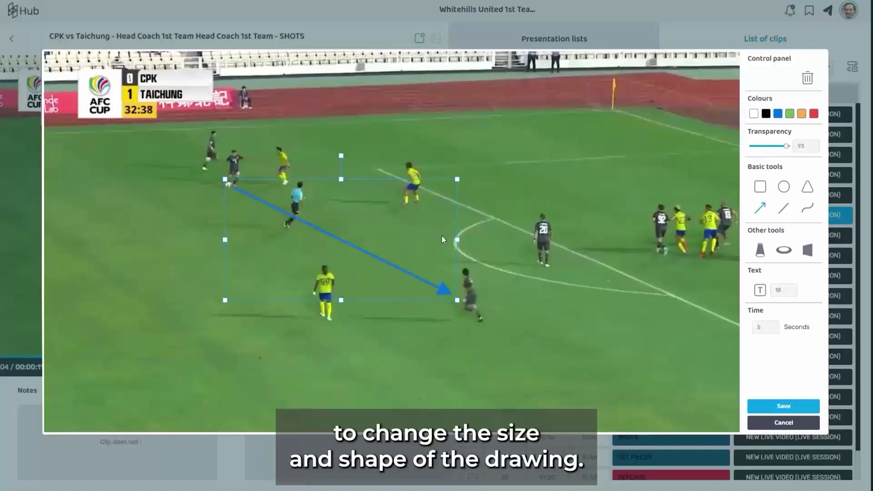
- Resize, rotate and reposition the first arrow so it starts at the ball
mouse_move(456, 238)
left_mouse_down()
mouse_move(482, 238)
mouse_move(461, 236)
left_mouse_up()
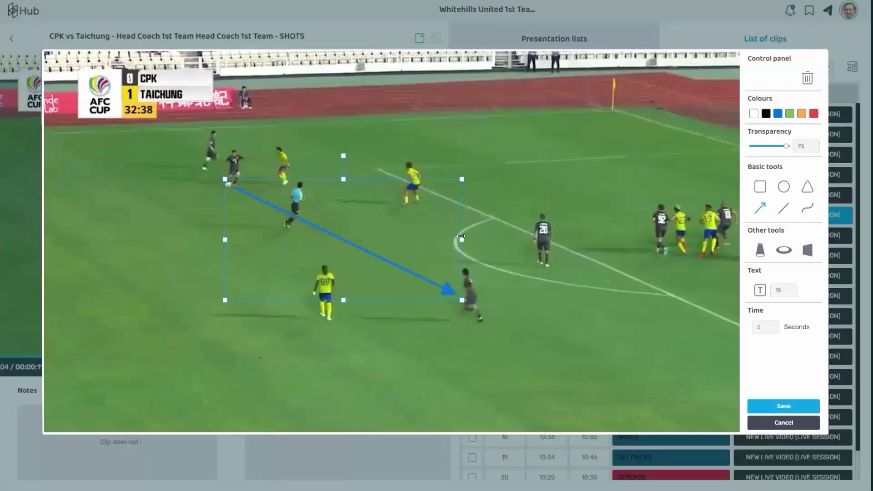
mouse_move(343, 298)
left_mouse_down()
mouse_move(343, 342)
mouse_move(345, 305)
left_mouse_up()
mouse_move(343, 155)
left_mouse_down()
mouse_move(260, 145)
mouse_move(429, 349)
mouse_move(360, 133)
mouse_move(343, 139)
left_mouse_up()
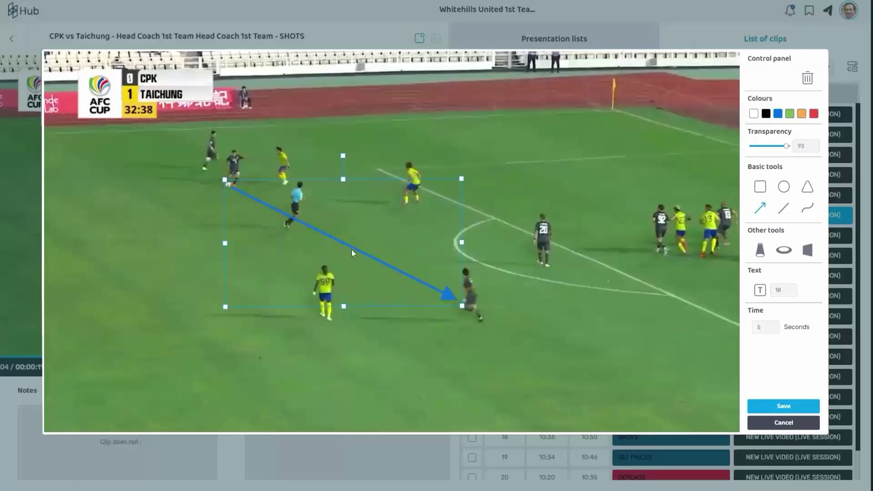
mouse_move(353, 248)
left_mouse_down()
mouse_move(223, 288)
mouse_move(353, 249)
left_mouse_up()
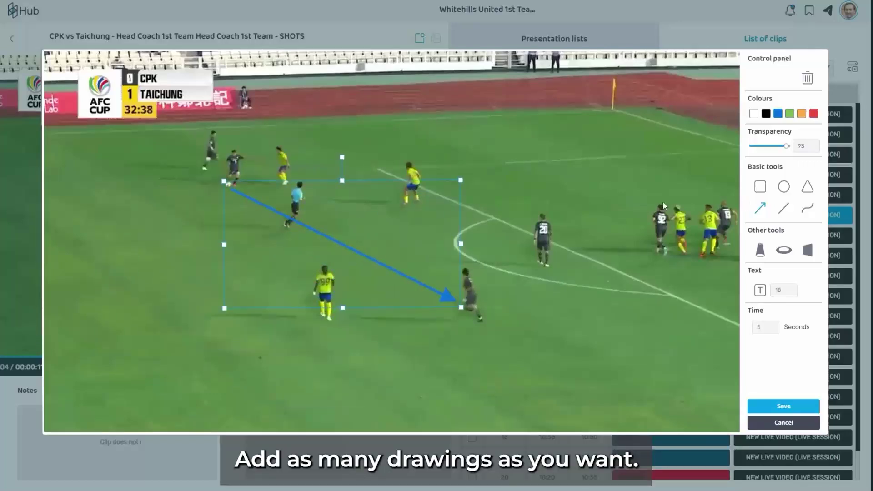
- Add blue arrows to the far wing and player 20, and a red spotlight on the ball carrier
mouse_move(240, 183)
left_mouse_down()
mouse_move(508, 135)
mouse_move(489, 142)
left_mouse_up()
left_click_drag(241, 185, 521, 251)
mouse_move(220, 167)
left_mouse_down()
mouse_move(249, 181)
mouse_move(240, 192)
left_mouse_up()
left_click(814, 113)
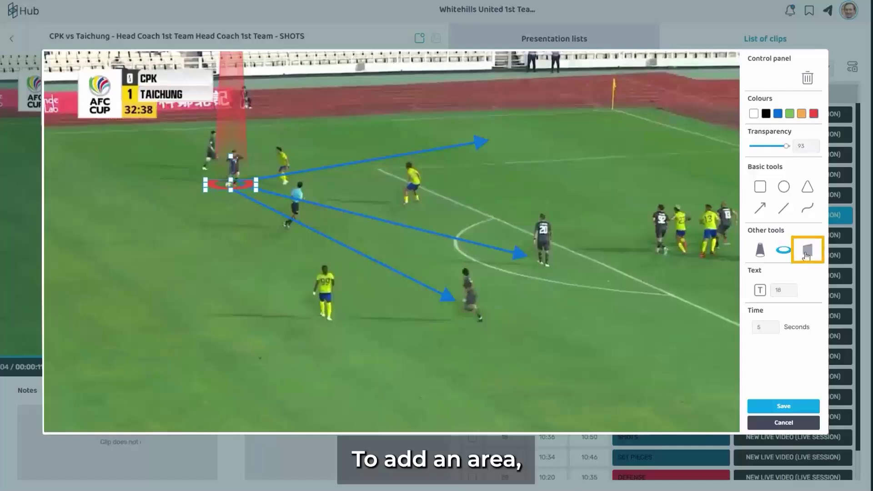
- Draw a three-corner zone at the far wing, coloured orange and made more see-through
left_click(513, 122)
left_click(614, 117)
left_click(673, 137)
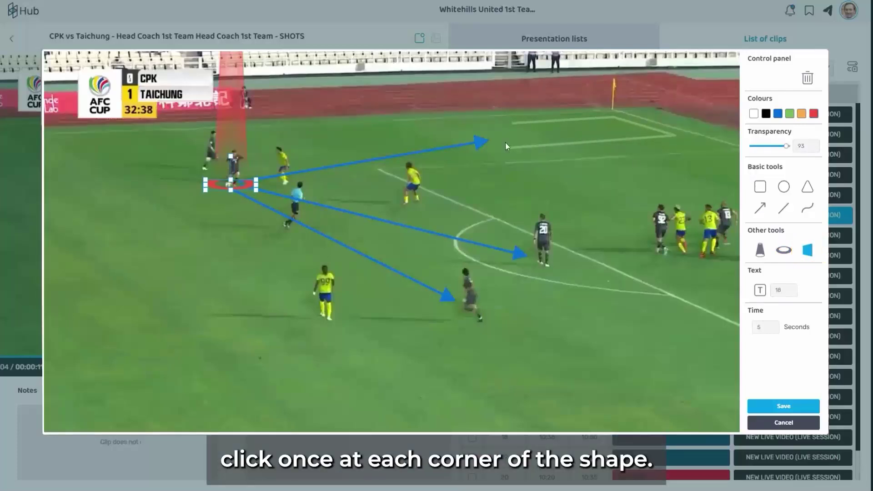
double_click(512, 124)
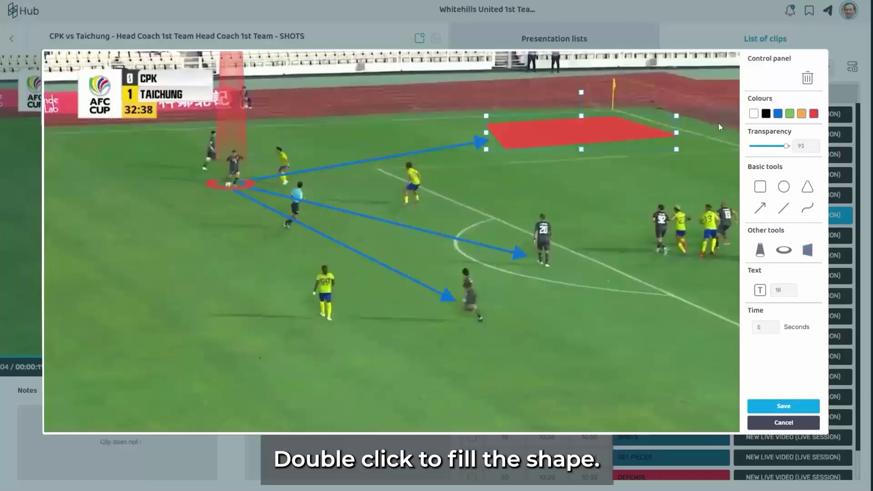
left_click(801, 113)
left_click_drag(776, 150, 768, 147)
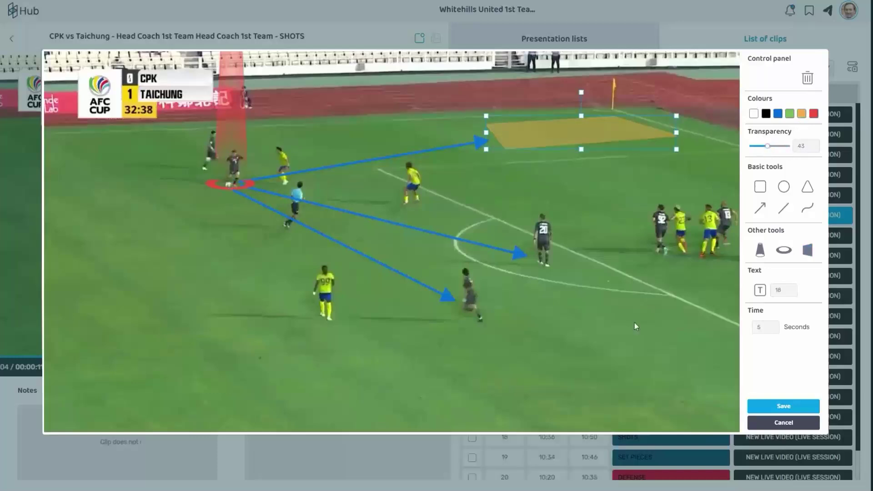
- Draw an orange rectangle at lower left, a circle and a triangle, then delete the triangle
left_click_drag(75, 348, 201, 402)
left_click(784, 187)
left_click_drag(286, 335, 371, 423)
left_click(808, 187)
left_click_drag(440, 335, 549, 411)
left_click(807, 85)
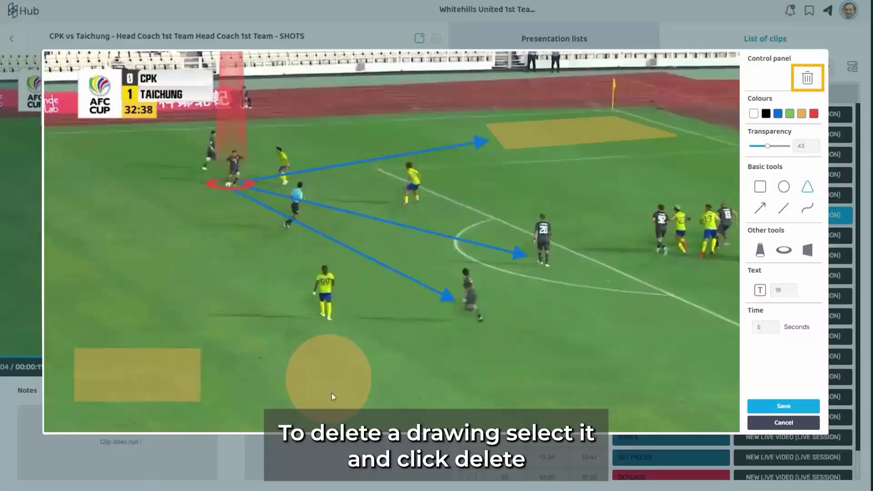
left_click(816, 83)
- Colour the lower-left rectangle black and make it nearly opaque
left_click(132, 363)
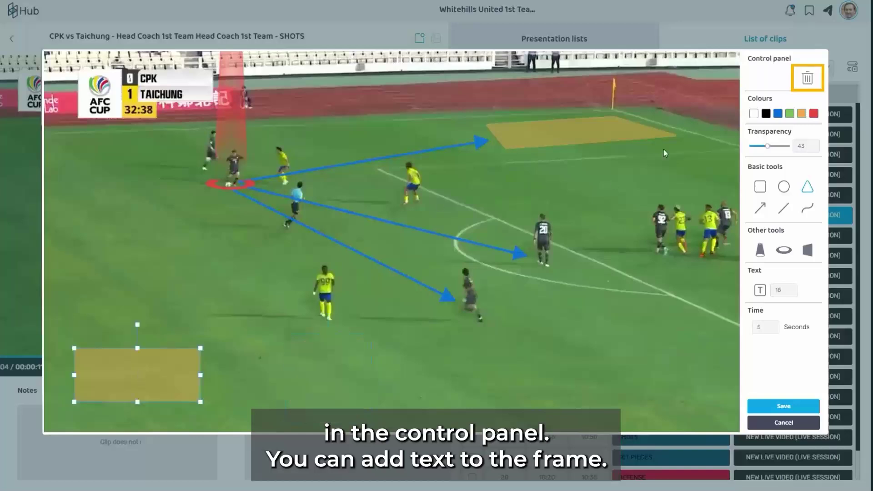
left_click(766, 114)
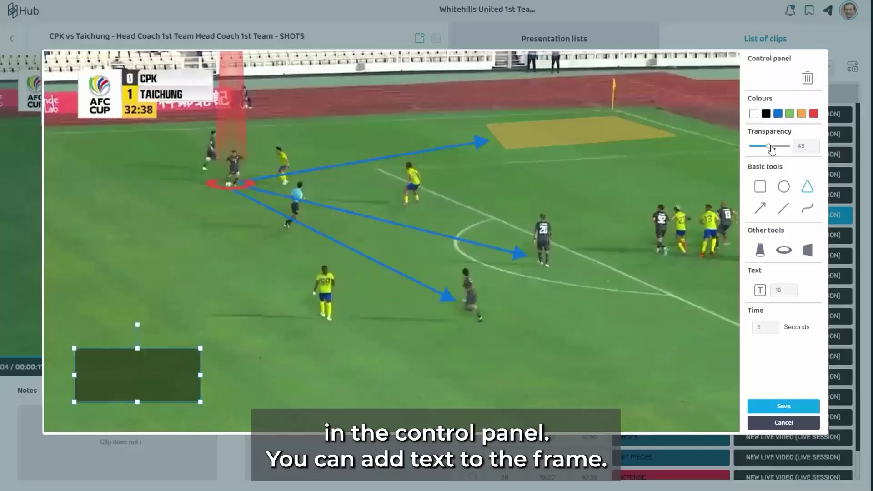
left_click_drag(768, 150, 780, 151)
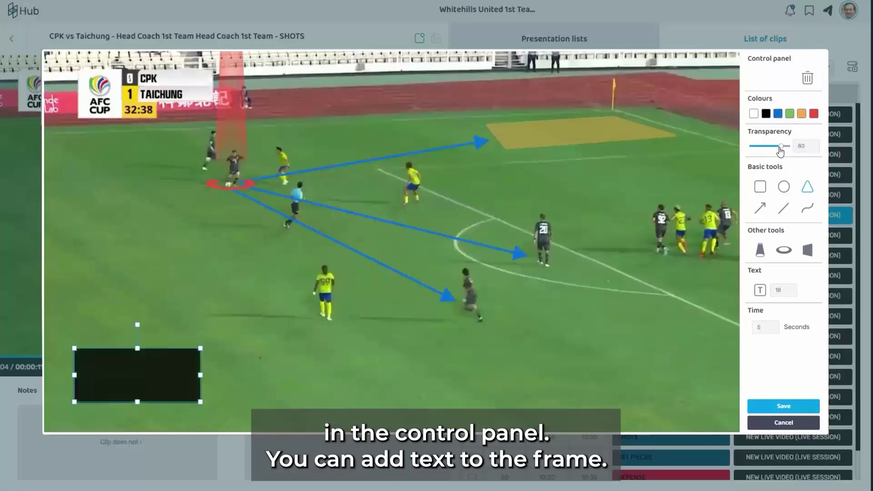
- Add the label 'More passing options available' in white at font size 26
left_click(759, 292)
left_click(393, 363)
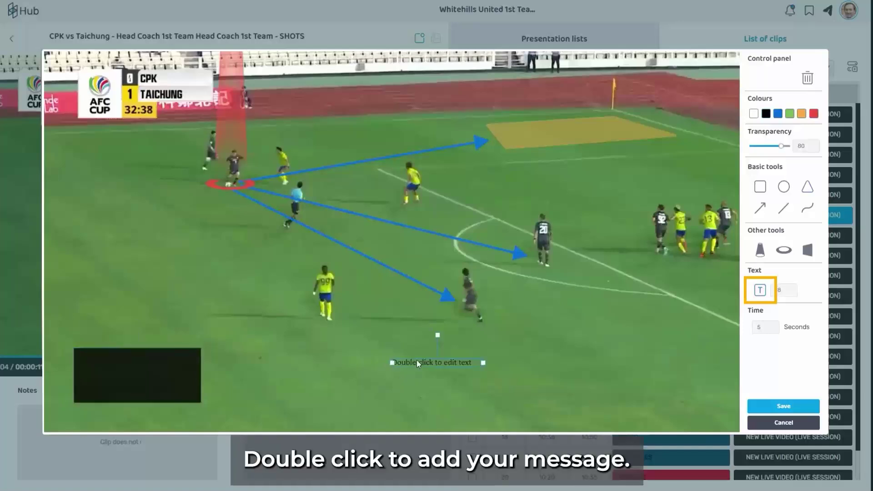
type("More passing options available")
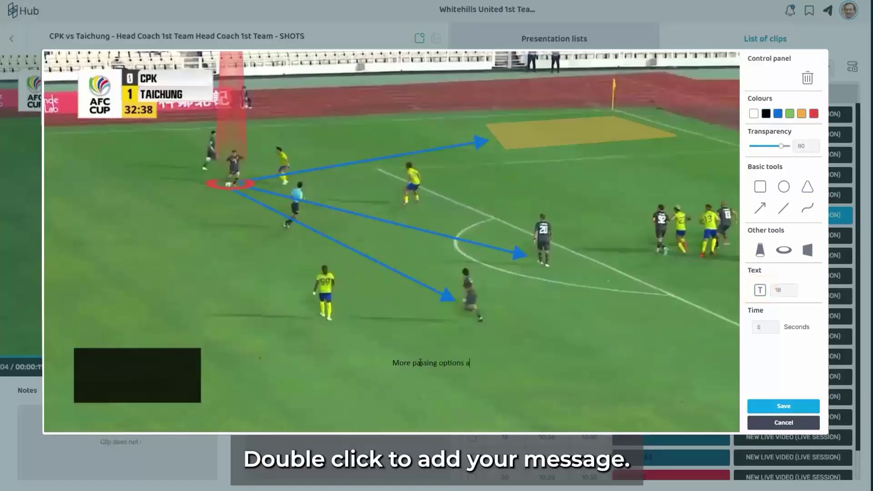
left_click(753, 114)
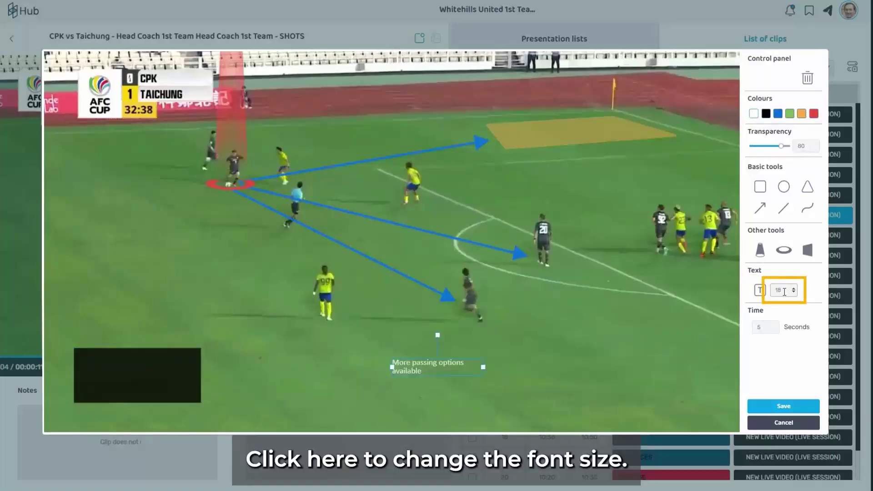
left_click(793, 289)
left_click(793, 288)
left_click(793, 288)
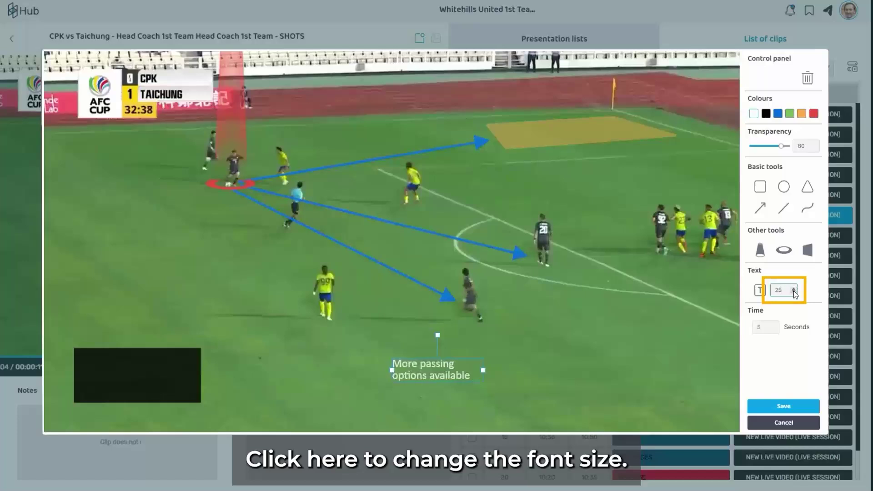
left_click(794, 289)
- Move the label onto the black box, set a 7-second display time, and save the drawing
left_click_drag(459, 381, 160, 385)
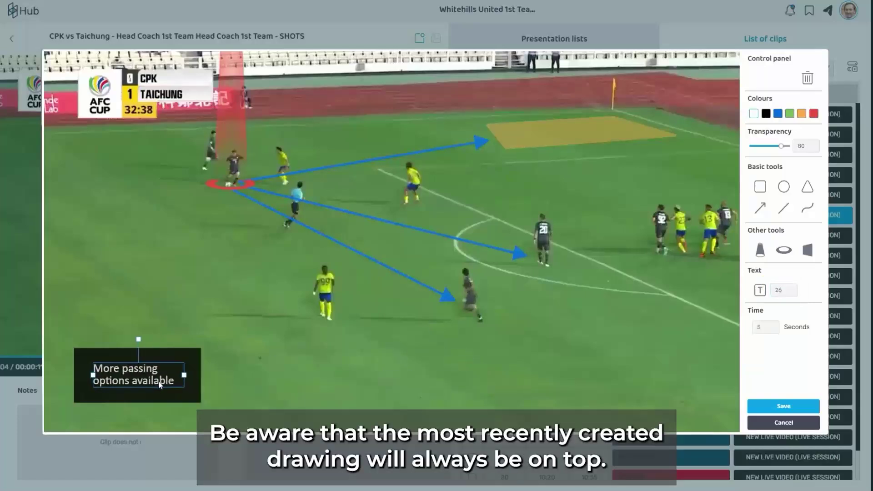
left_click(775, 326)
left_click(776, 325)
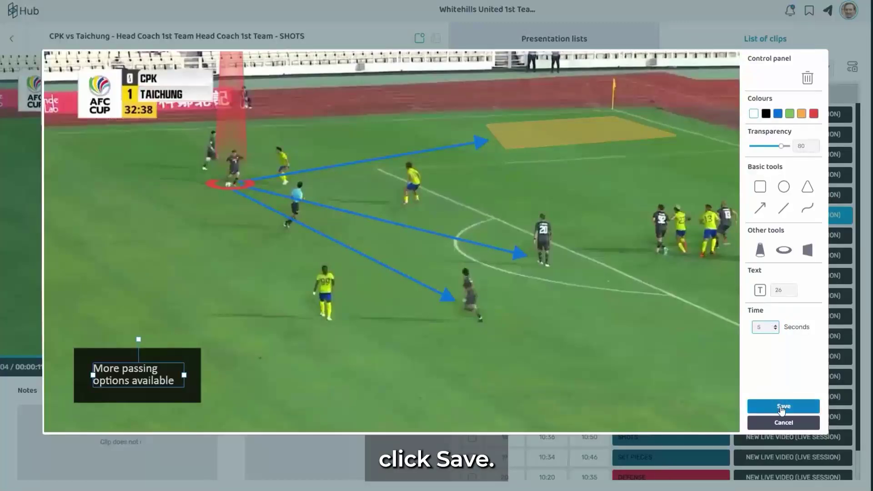
left_click(782, 407)
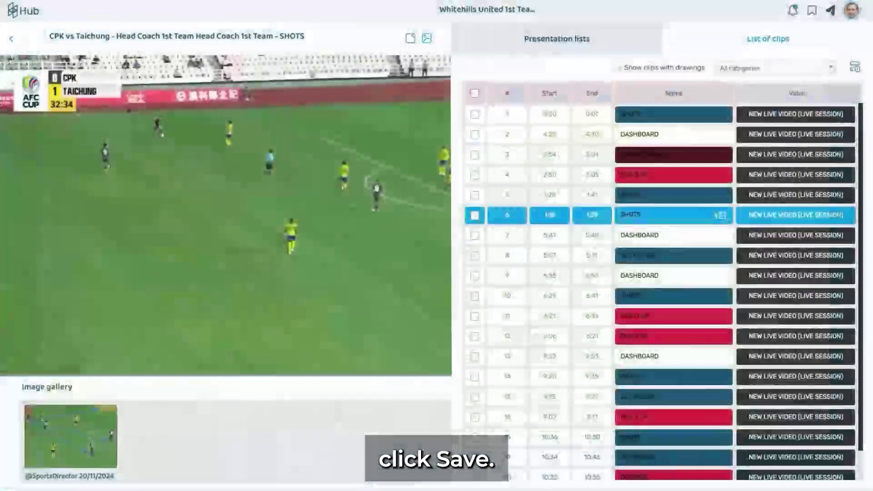
left_click(222, 368)
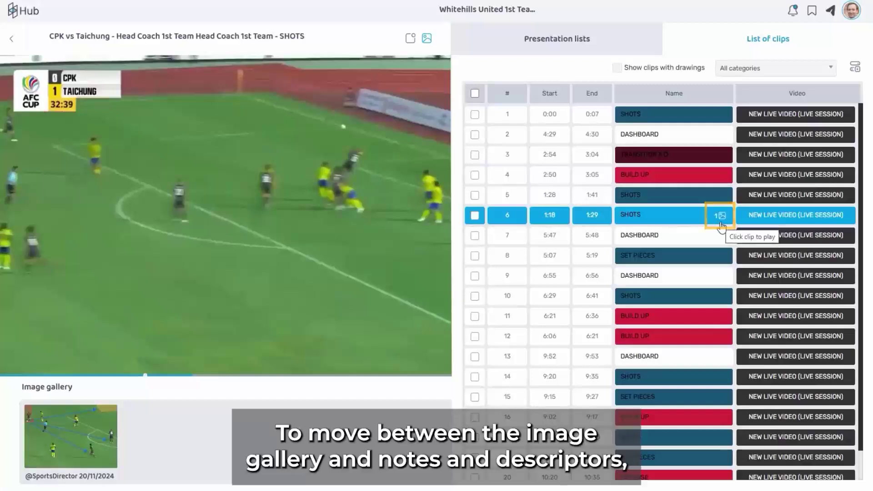
left_click(417, 44)
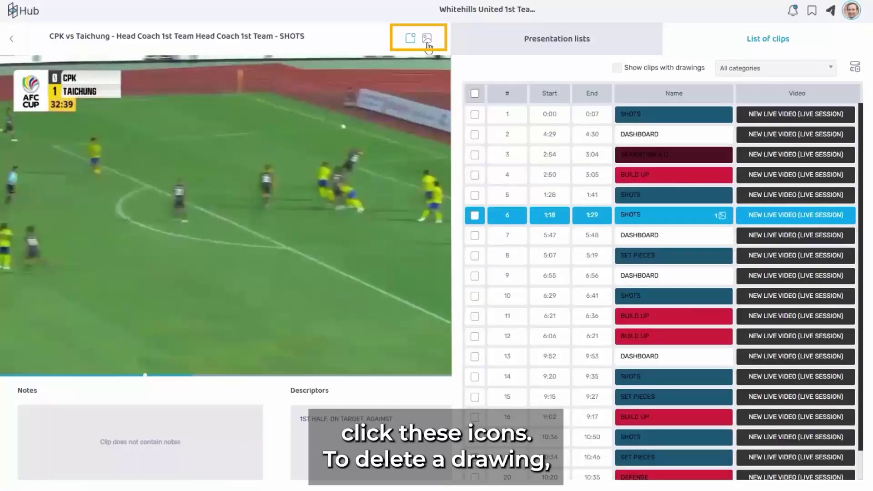
left_click(427, 45)
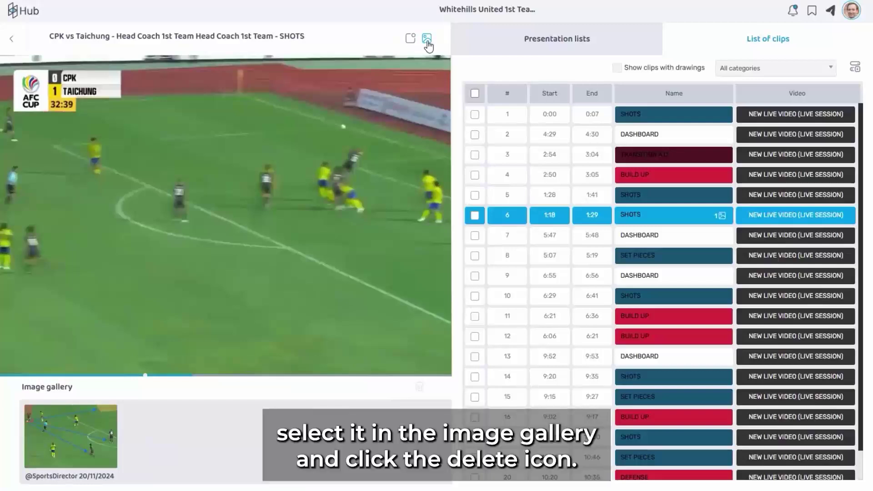
left_click(80, 448)
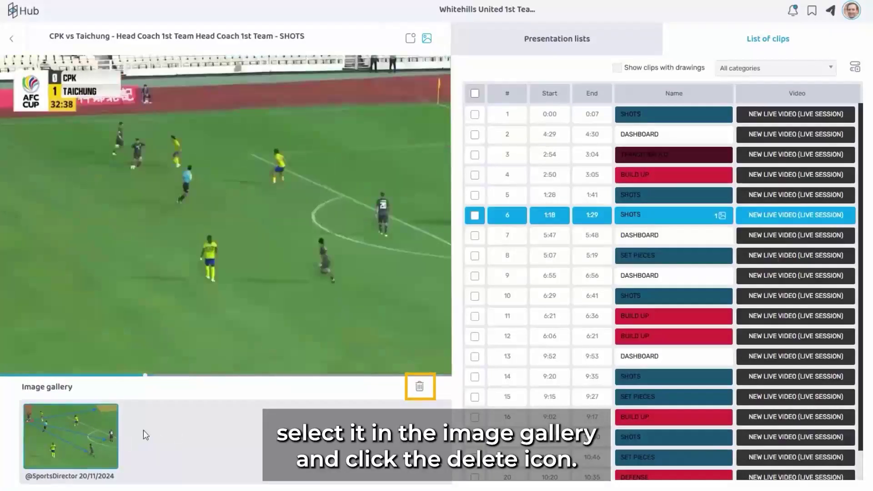
left_click(420, 388)
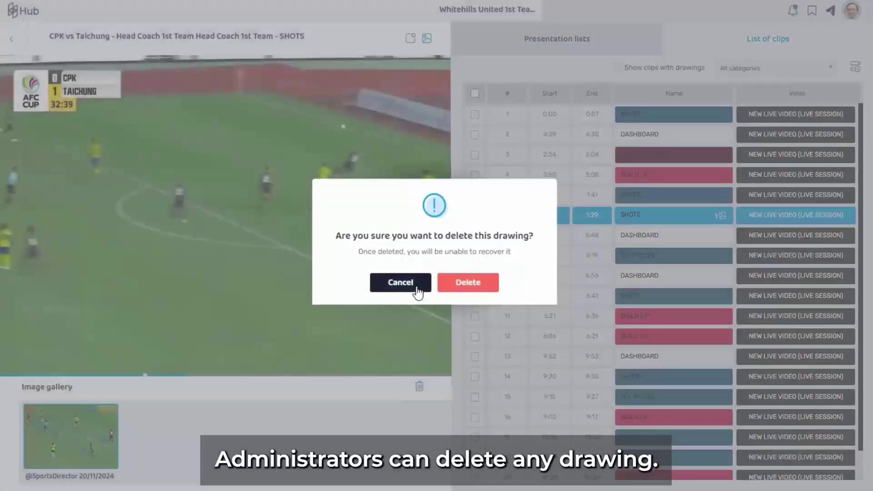
left_click(400, 283)
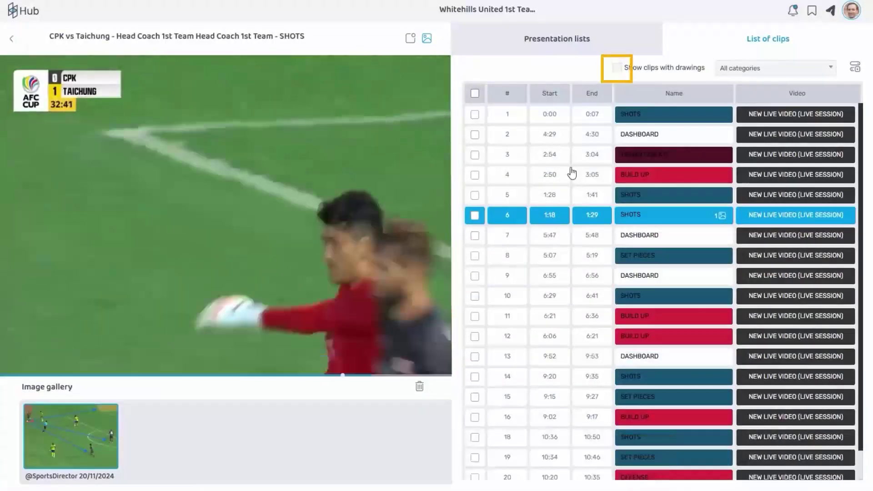
left_click(617, 68)
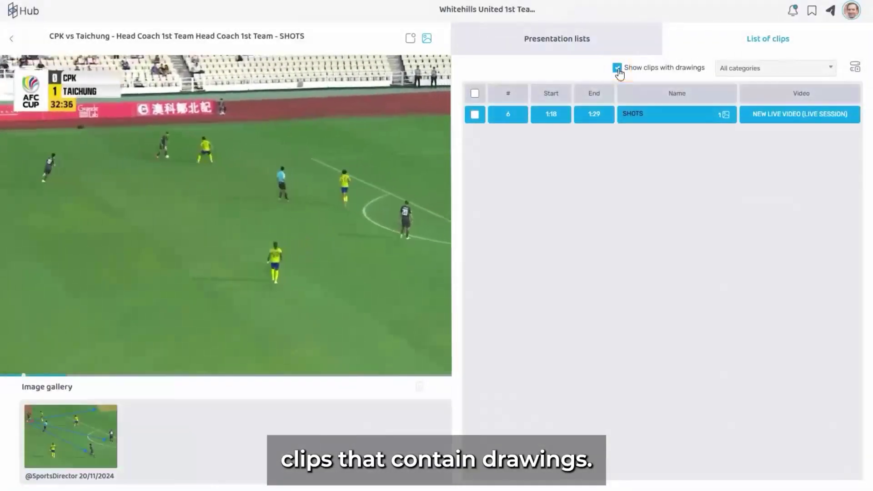
- Filter the list to clips with drawings, enable Play clips with drawings, and select the SHOTS clip
left_click(617, 68)
left_click(617, 68)
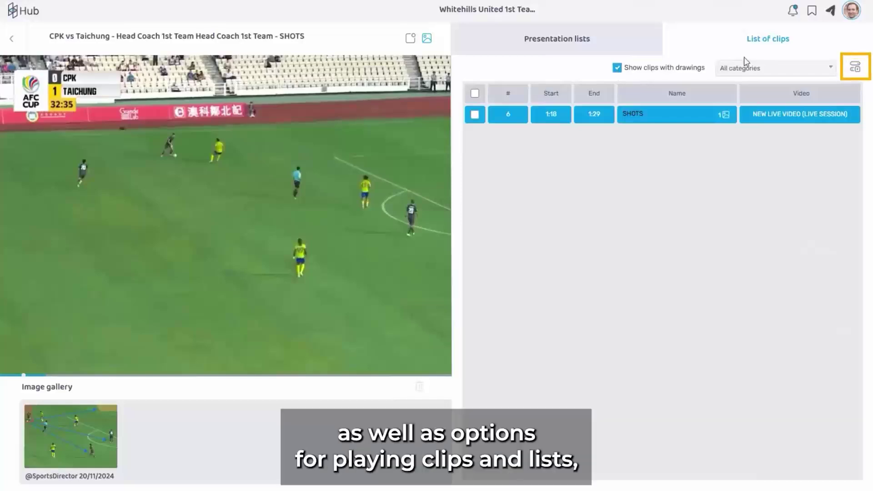
left_click(856, 69)
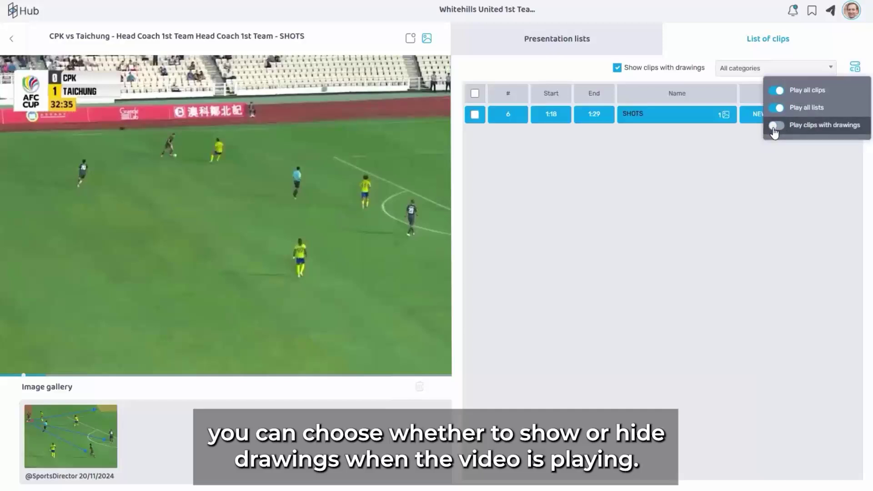
left_click(775, 125)
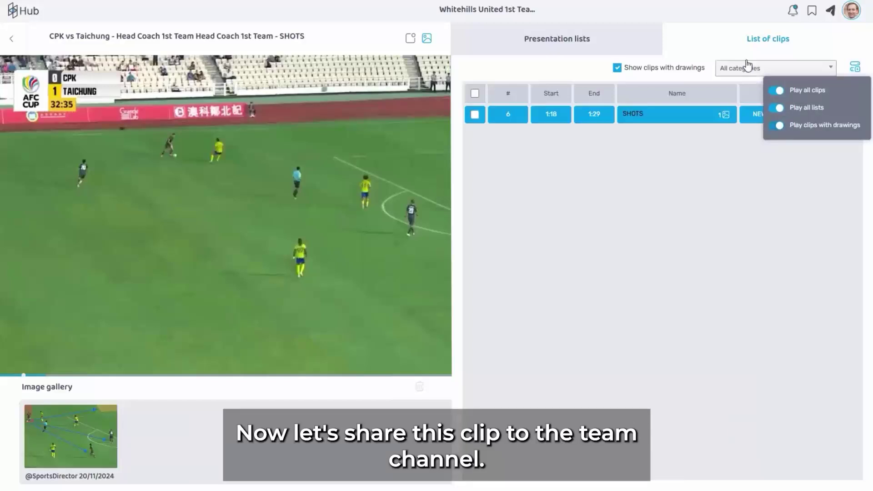
left_click(475, 116)
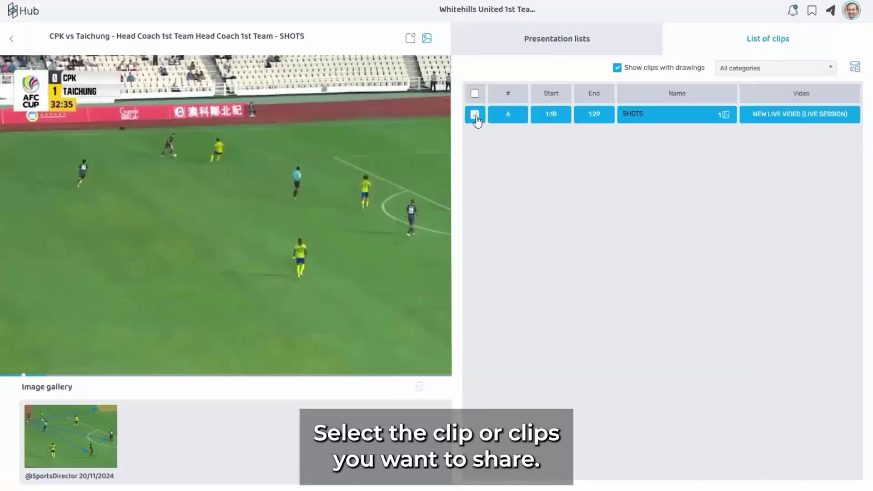
right_click(511, 120)
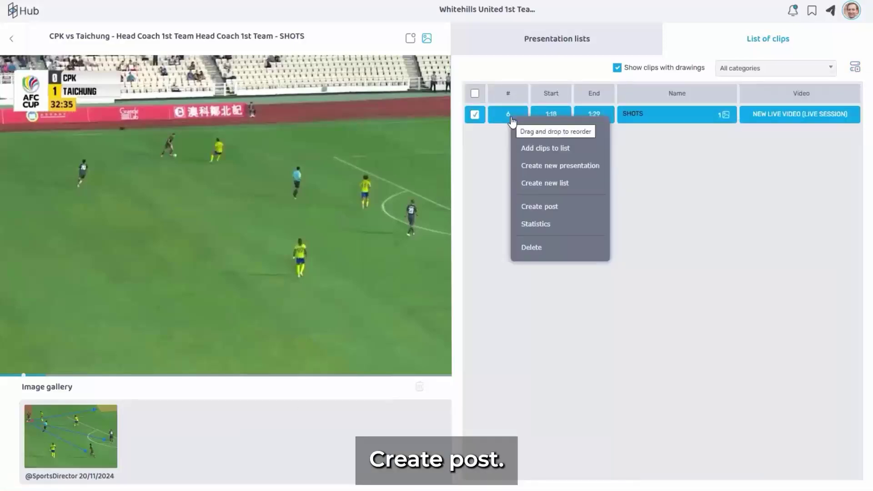
left_click(528, 209)
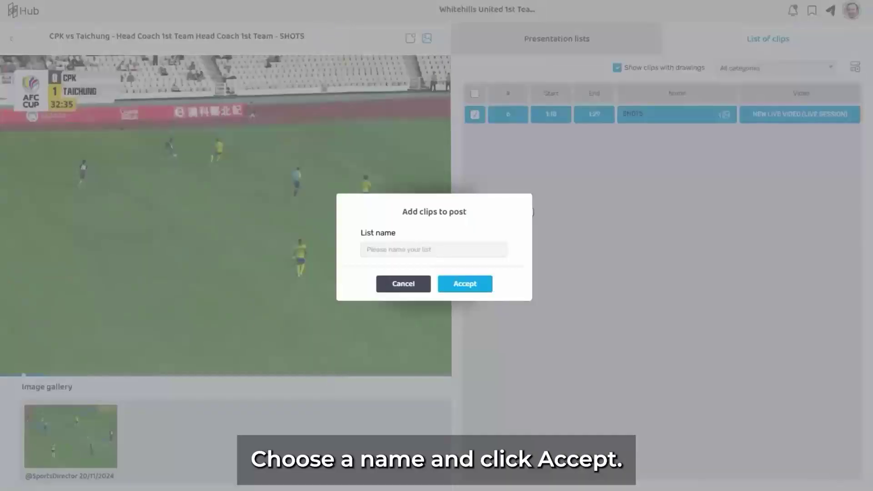
left_click(477, 247)
type("Passing options")
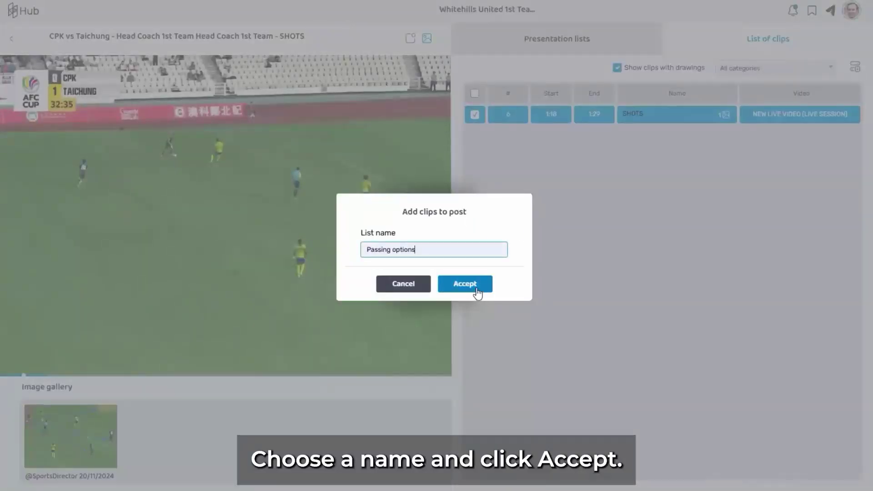
left_click(476, 285)
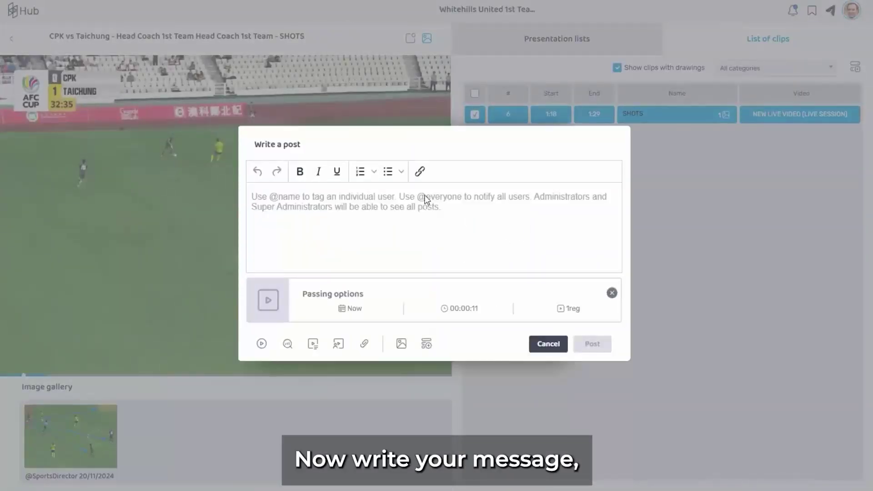
type("@")
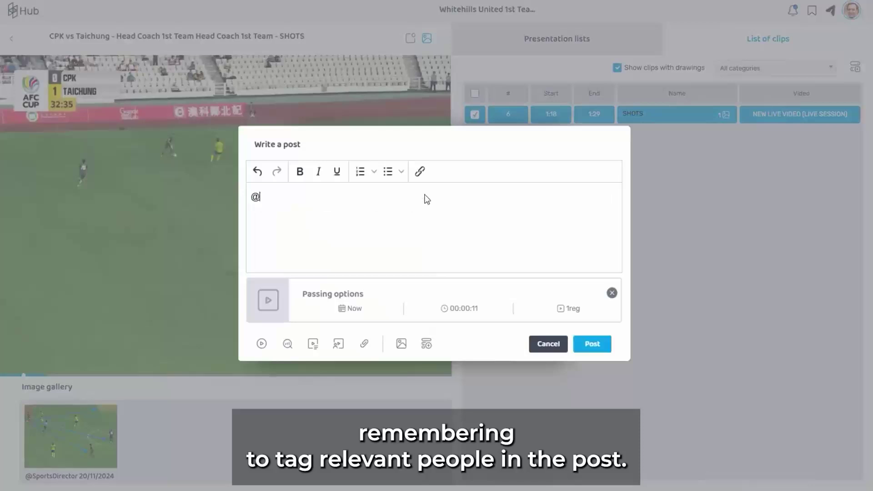
type("Everyone . Check out this video which shows different passing options.")
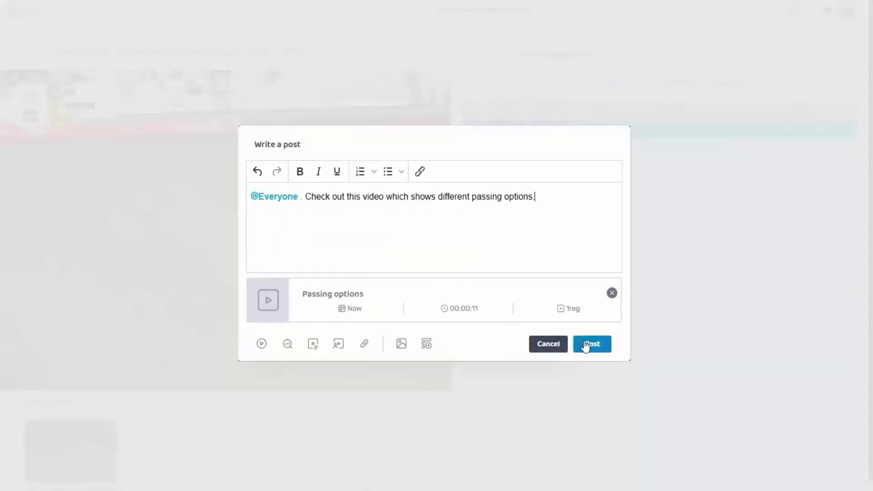
left_click(586, 346)
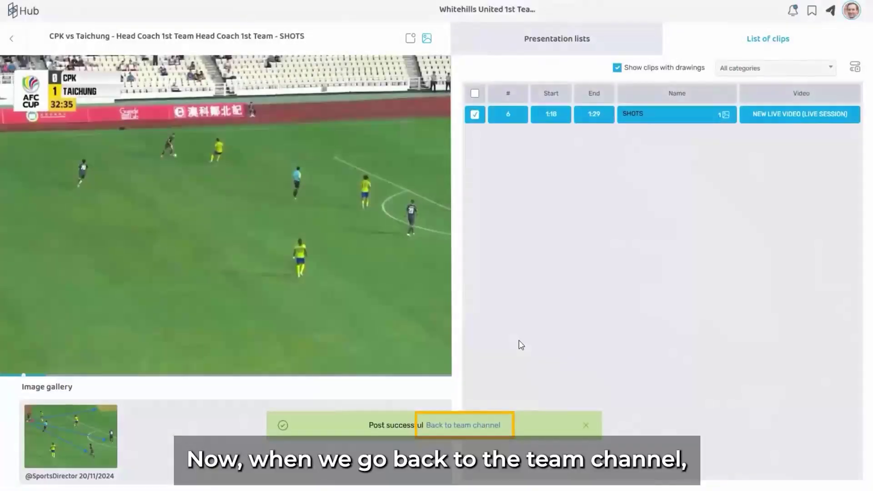
- Return to the team channel and play the 'Passing options' clip from the new post
left_click(491, 423)
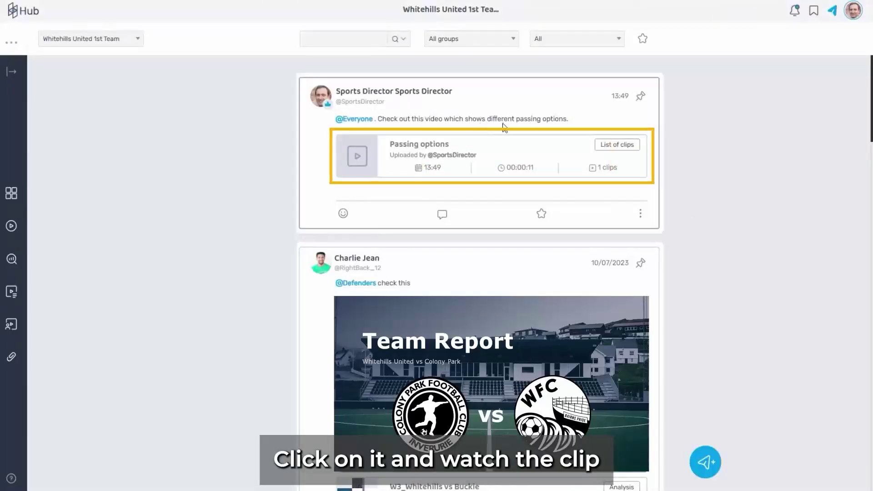
left_click(432, 145)
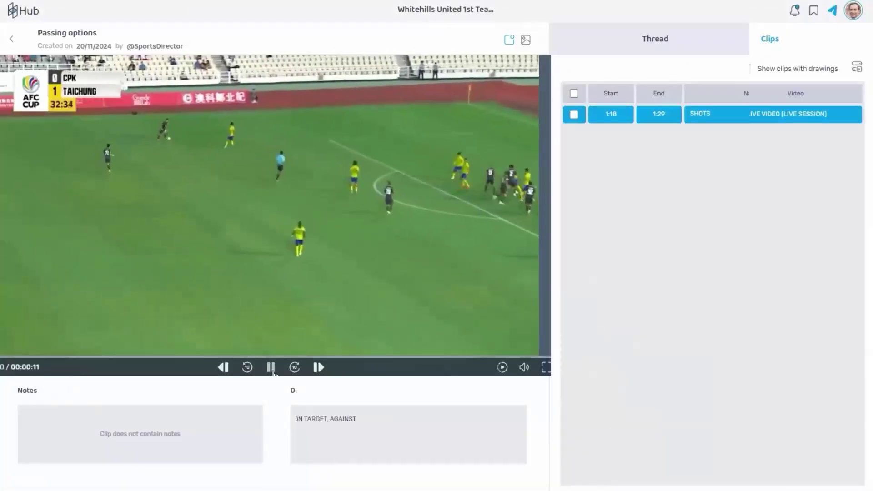